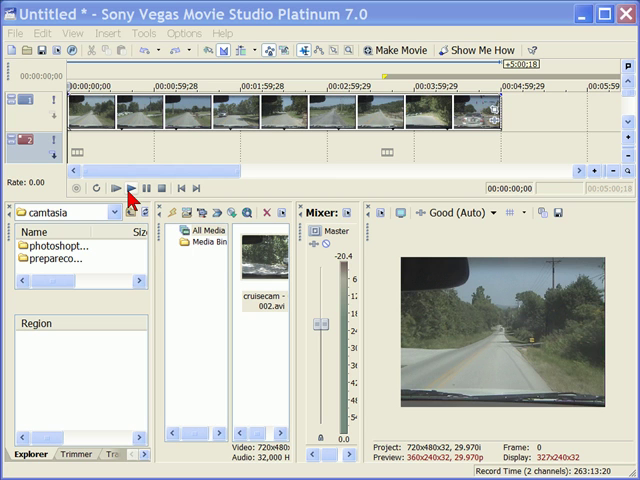
Play the driving clip and pause it about nine seconds in
click(131, 192)
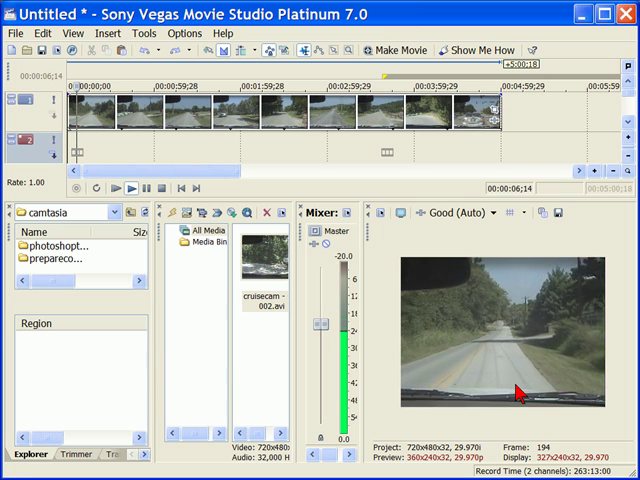
click(147, 189)
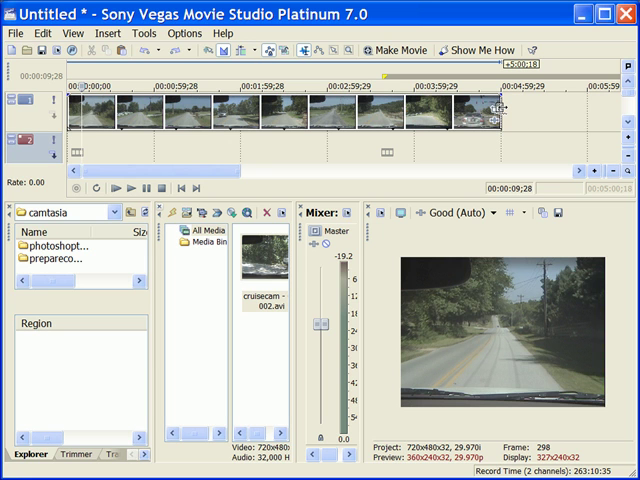
Ctrl-drag the clip's right edge left to compress the five-minute clip to about 1:15
mouse_move(500, 108)
mouse_down()
mouse_move(342, 117)
mouse_move(170, 114)
mouse_up()
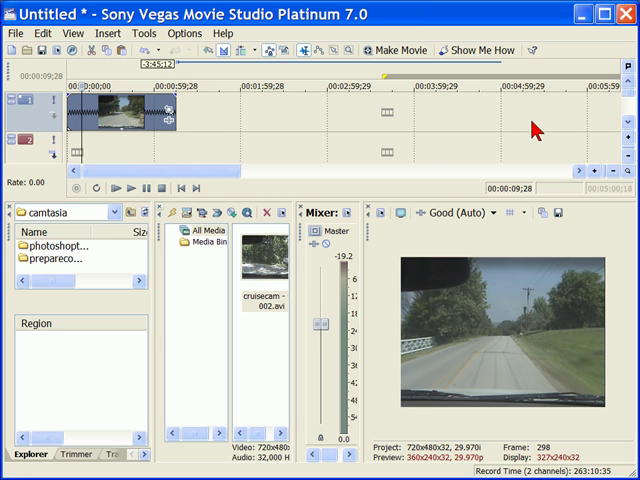
Play the compressed 1:15 driving clip in the preview
click(131, 189)
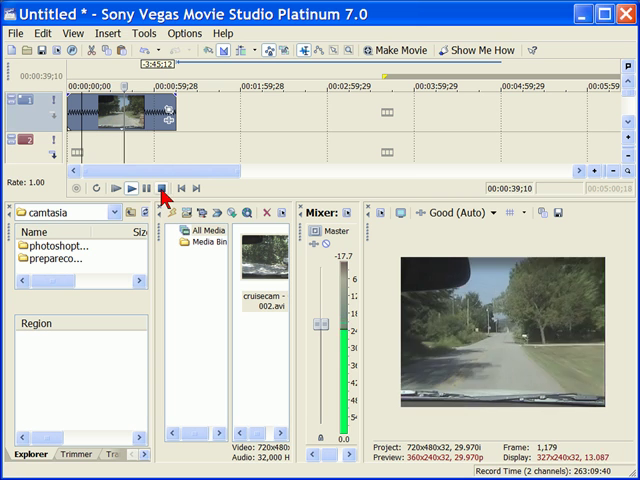
Stop playback and undo the stretch, restoring the clip's five-minute length
click(160, 189)
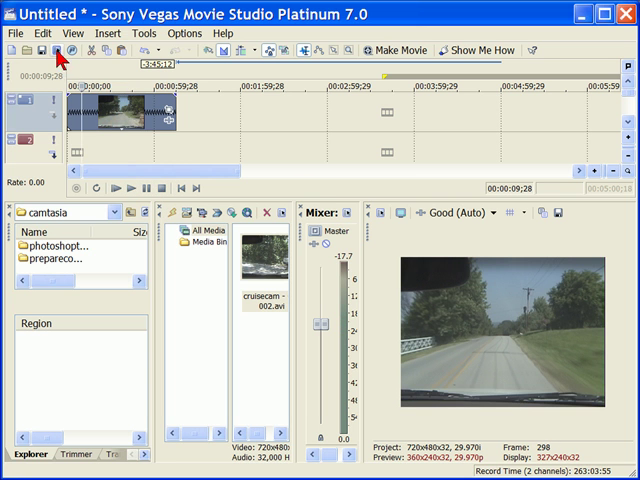
click(44, 32)
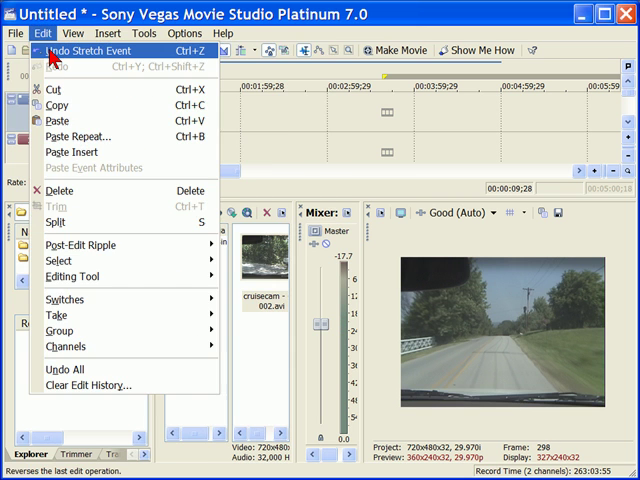
click(44, 51)
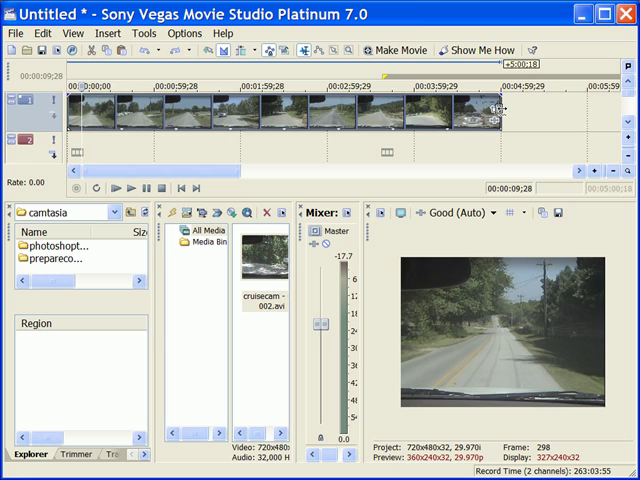
Ctrl-drag the clip's right edge to stretch it to roughly fifteen minutes
drag(498, 109, 614, 112)
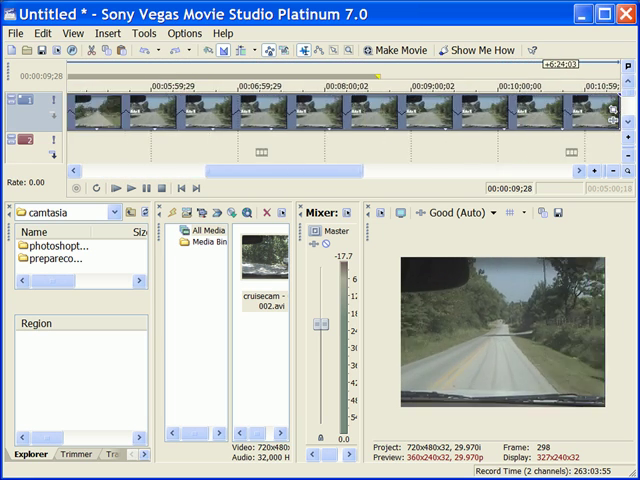
drag(614, 112, 196, 118)
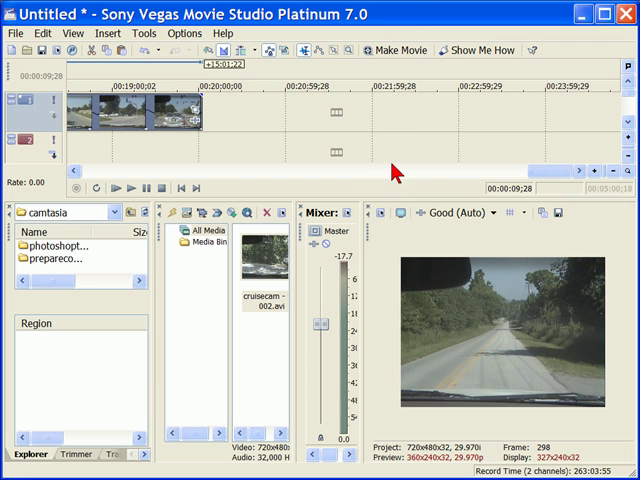
drag(543, 173, 117, 200)
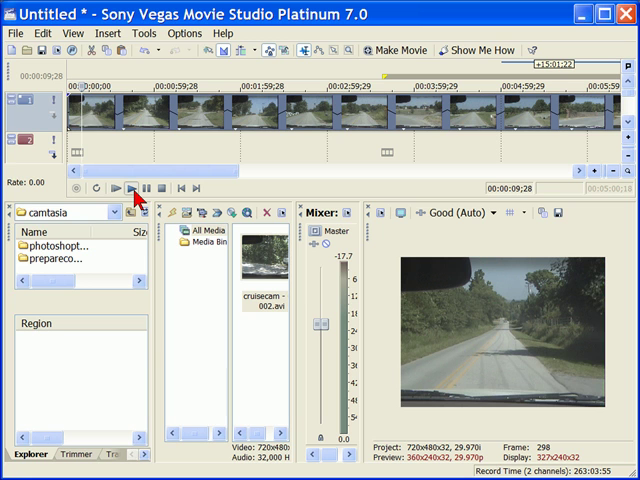
Play the stretched, roughly fifteen-minute driving clip to preview the slower speed
click(134, 188)
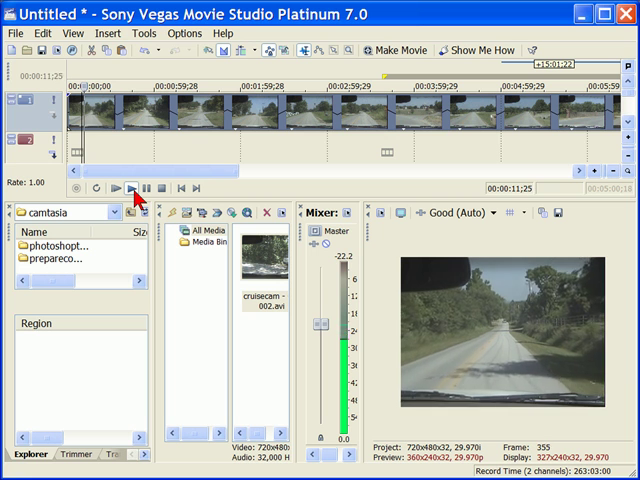